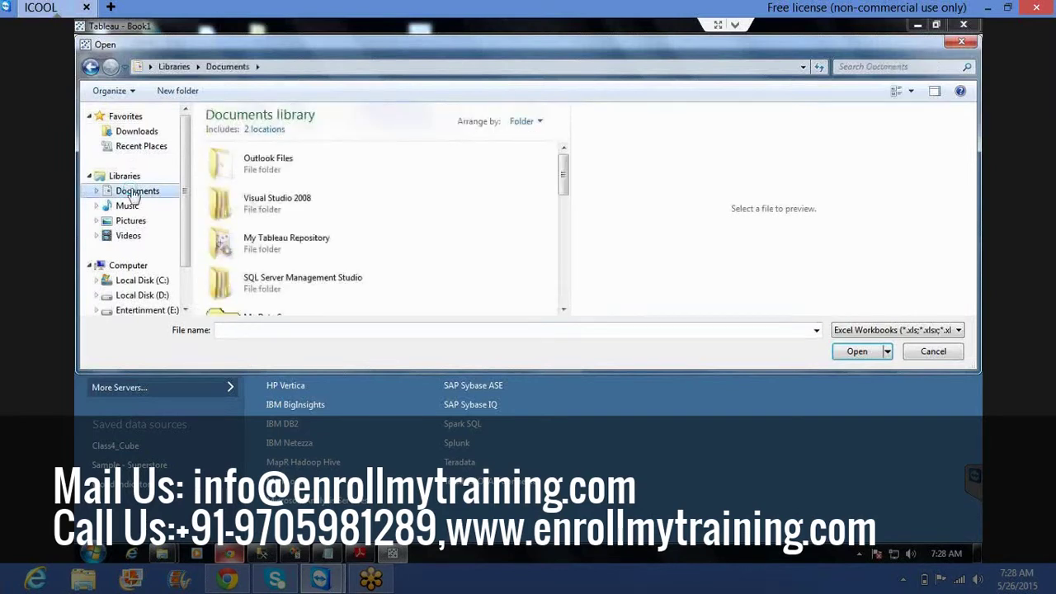
Connect to Sample - Superstore Subset (Excel).xlsx in My Tableau Repository's Datasources\Archive folder and add the Orders sheet to the data source
{"action": "double_click", "coordinate": [273, 242]}
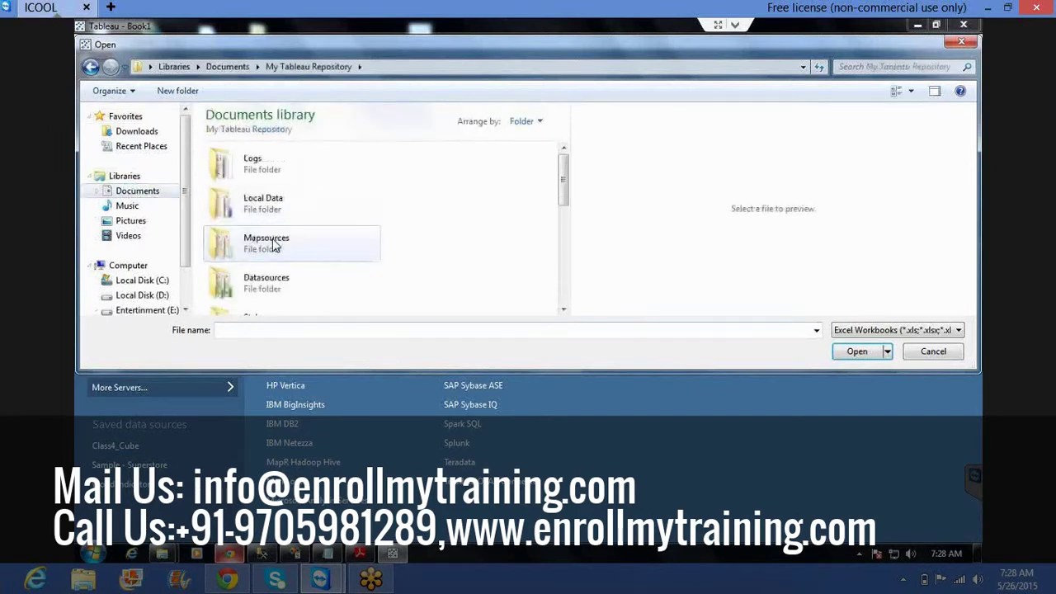
{"action": "double_click", "coordinate": [244, 285]}
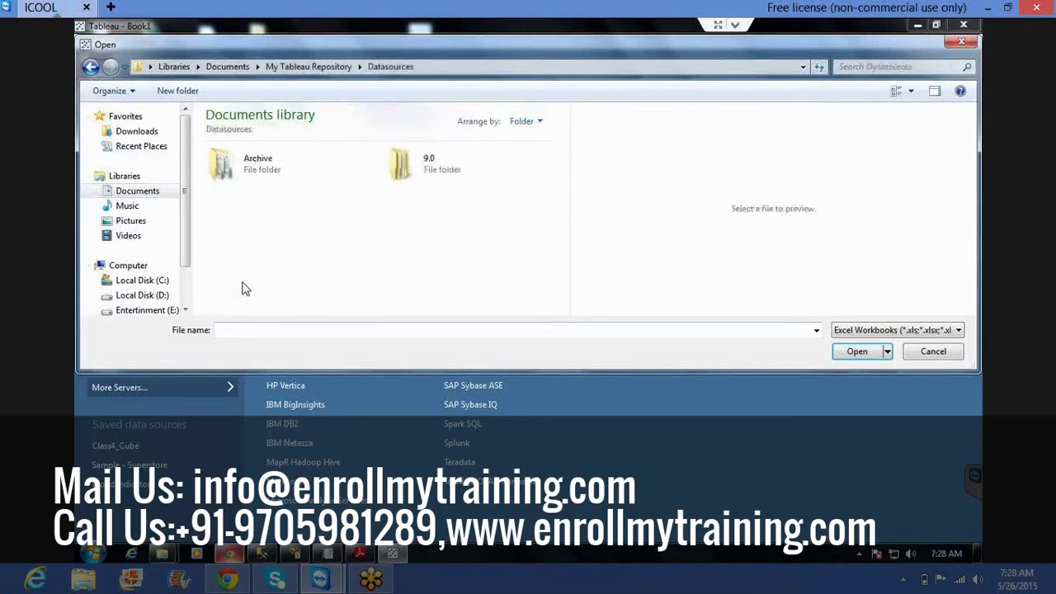
{"action": "double_click", "coordinate": [264, 163]}
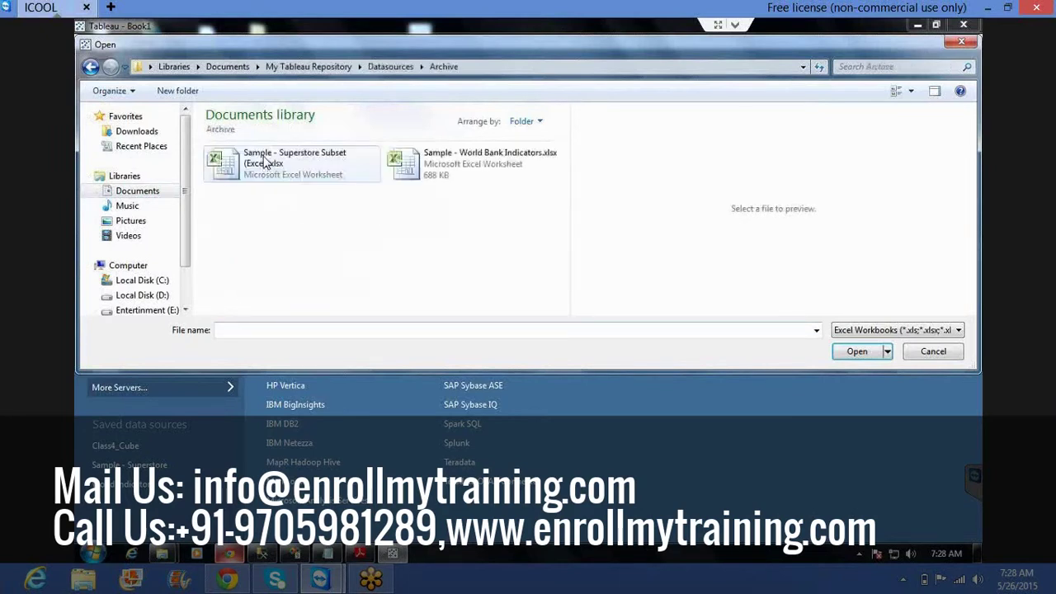
{"action": "left_click", "coordinate": [277, 168]}
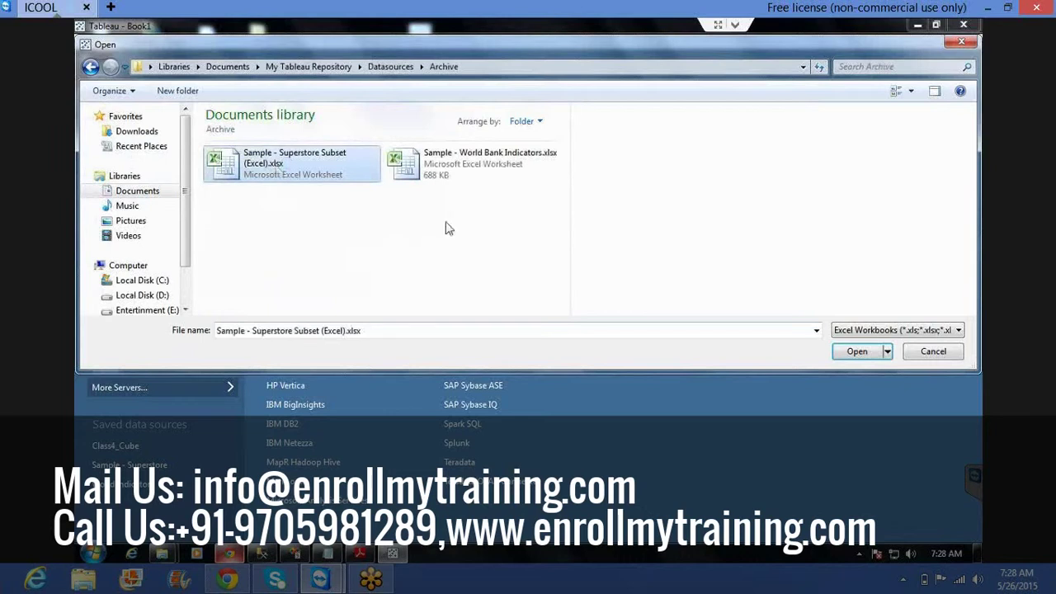
{"action": "left_click", "coordinate": [844, 353]}
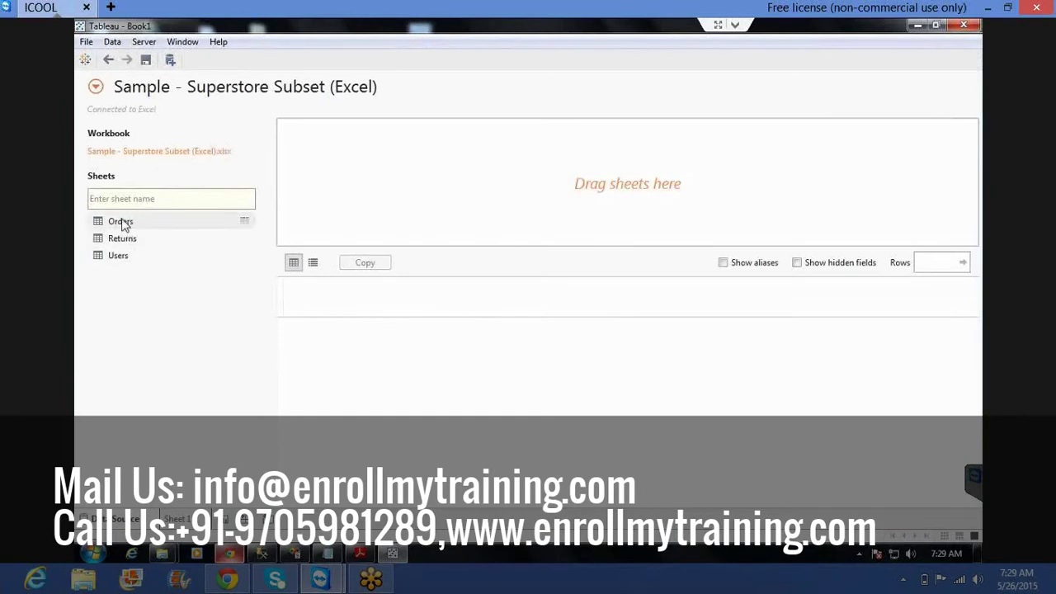
{"action": "left_click_drag", "start_coordinate": [122, 224], "coordinate": [463, 146]}
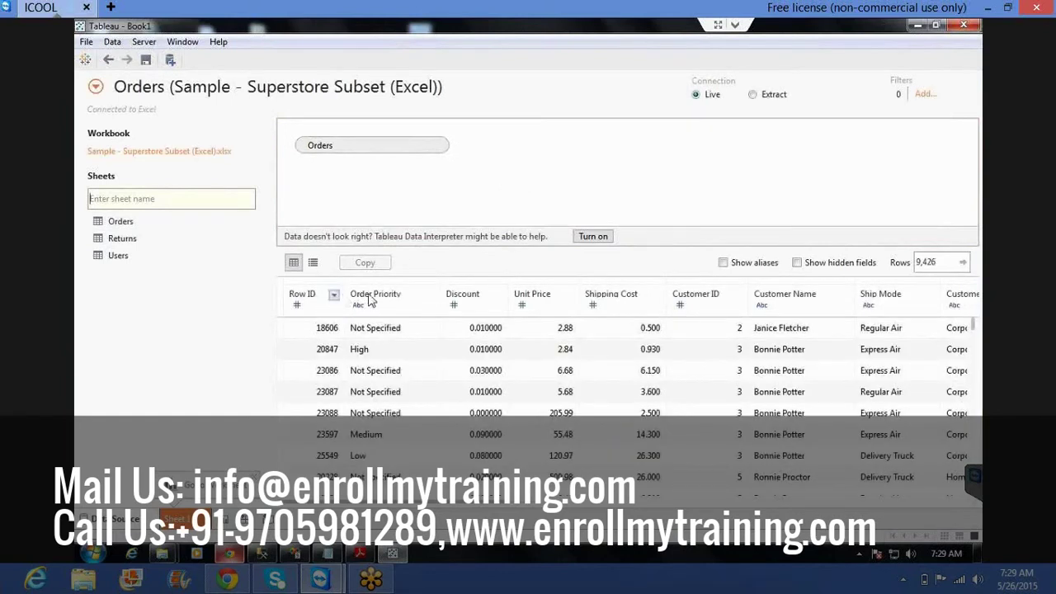
Examine the Orders sheet's fields in the data preview, going across all columns from Row ID to Order ID
{"action": "left_click", "coordinate": [695, 334]}
{"action": "key", "text": "Right"}
{"action": "key", "text": "Right"}
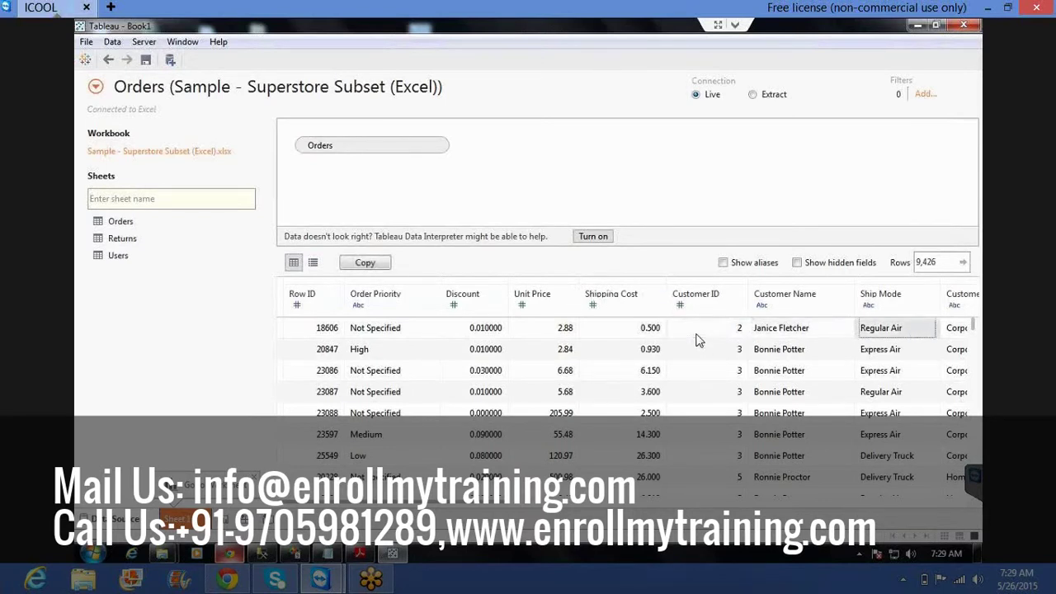
{"action": "key", "text": "Right"}
{"action": "key", "text": "Right"}
{"action": "key", "text": "Right"}
{"action": "key", "text": "Right"}
{"action": "key", "text": "Right"}
{"action": "key", "text": "Right"}
{"action": "key", "text": "Right"}
{"action": "key", "text": "Left"}
{"action": "key", "text": "Left"}
{"action": "key", "text": "Left"}
{"action": "key", "text": "Left"}
{"action": "key", "text": "Left"}
{"action": "key", "text": "Left"}
{"action": "key", "text": "Left"}
{"action": "key", "text": "Left"}
{"action": "key", "text": "Left"}
{"action": "key", "text": "Left"}
{"action": "key", "text": "Left"}
{"action": "key", "text": "Left"}
{"action": "key", "text": "Left"}
{"action": "key", "text": "Left"}
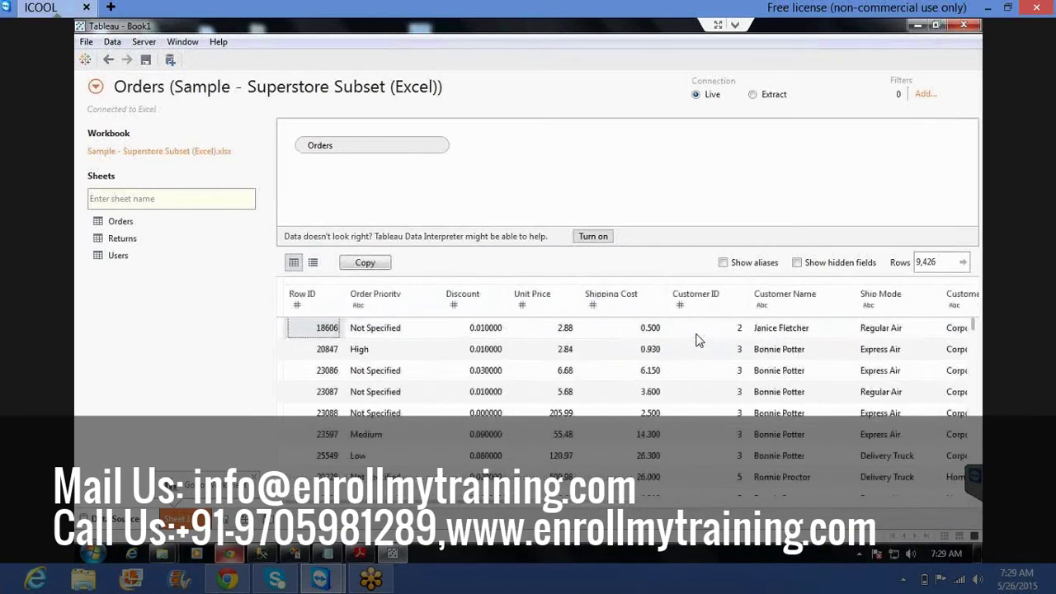
{"action": "key", "text": "Right"}
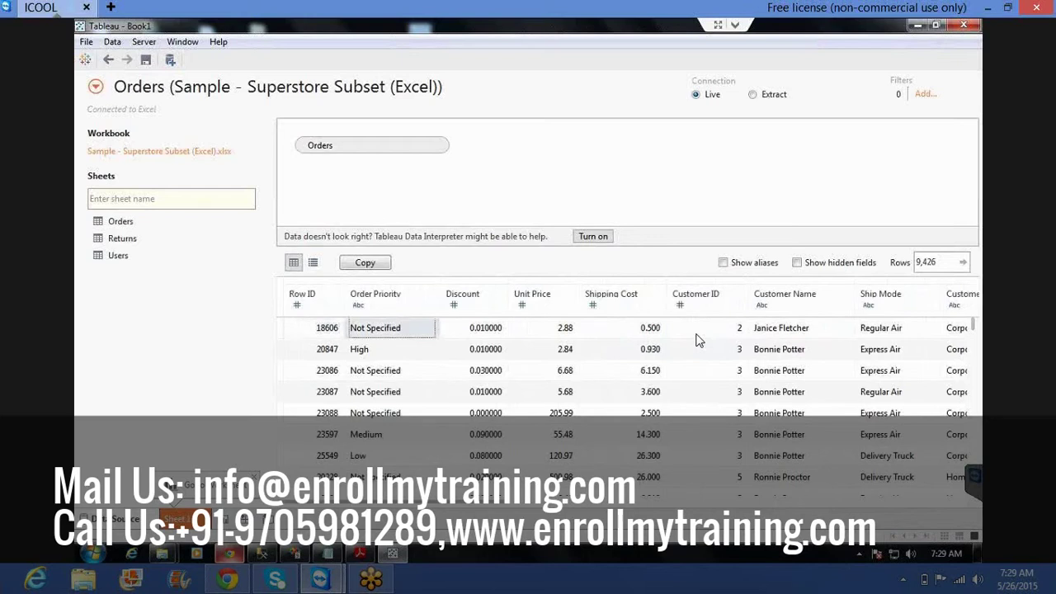
{"action": "key", "text": "Right"}
{"action": "key", "text": "Right"}
{"action": "key", "text": "Right"}
{"action": "key", "text": "Right"}
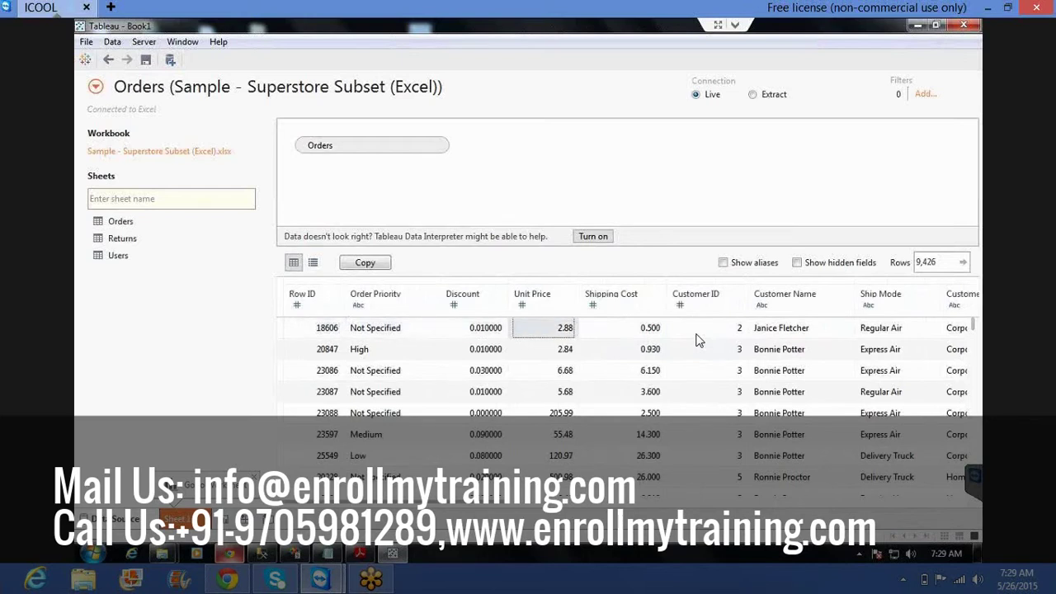
{"action": "key", "text": "Right"}
{"action": "key", "text": "Right"}
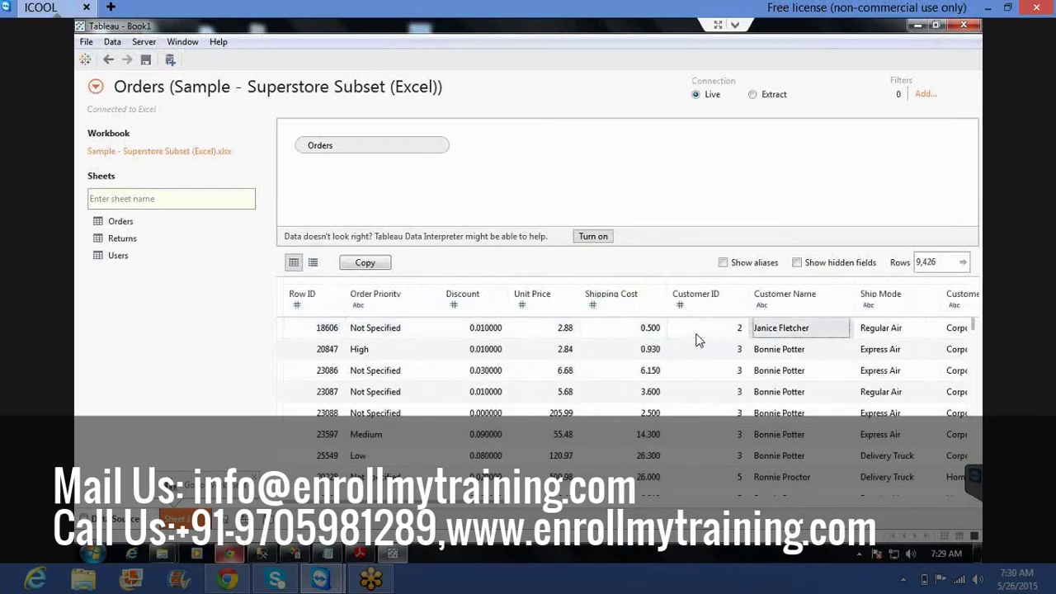
{"action": "key", "text": "Right"}
{"action": "key", "text": "Right"}
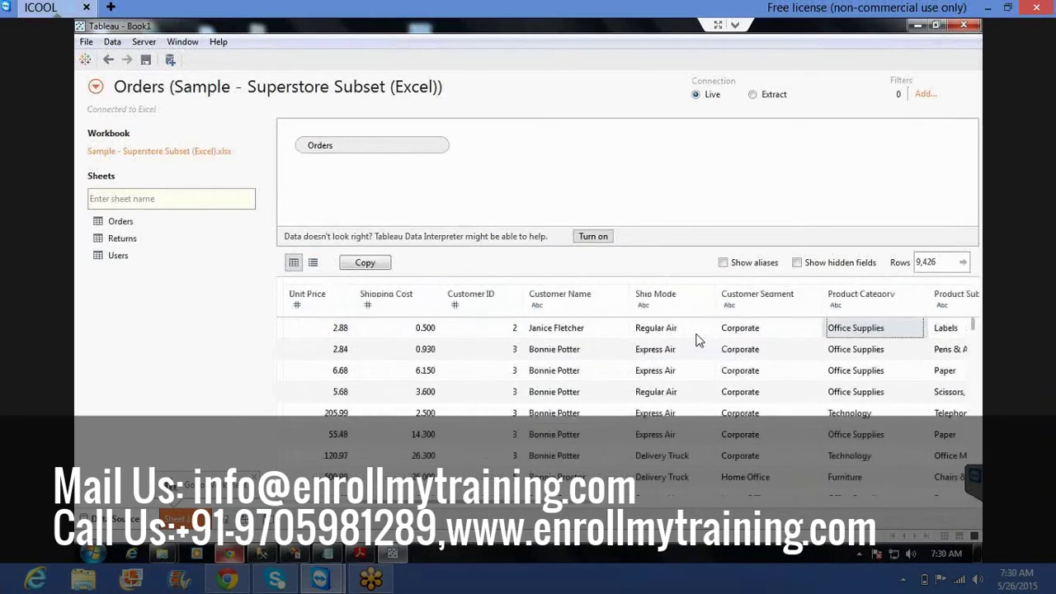
{"action": "key", "text": "Right"}
{"action": "key", "text": "Right"}
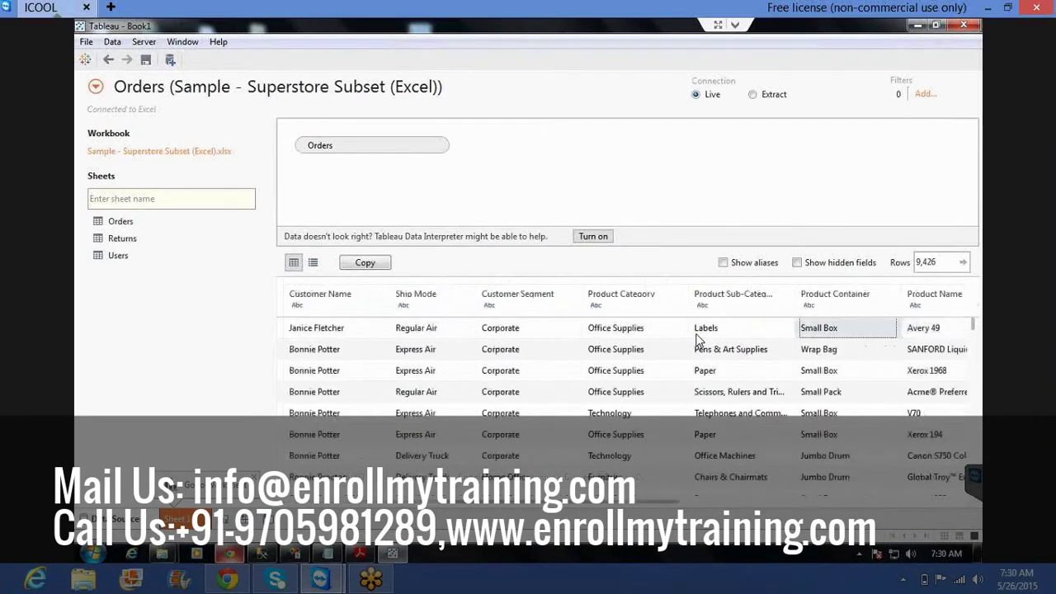
{"action": "key", "text": "Right"}
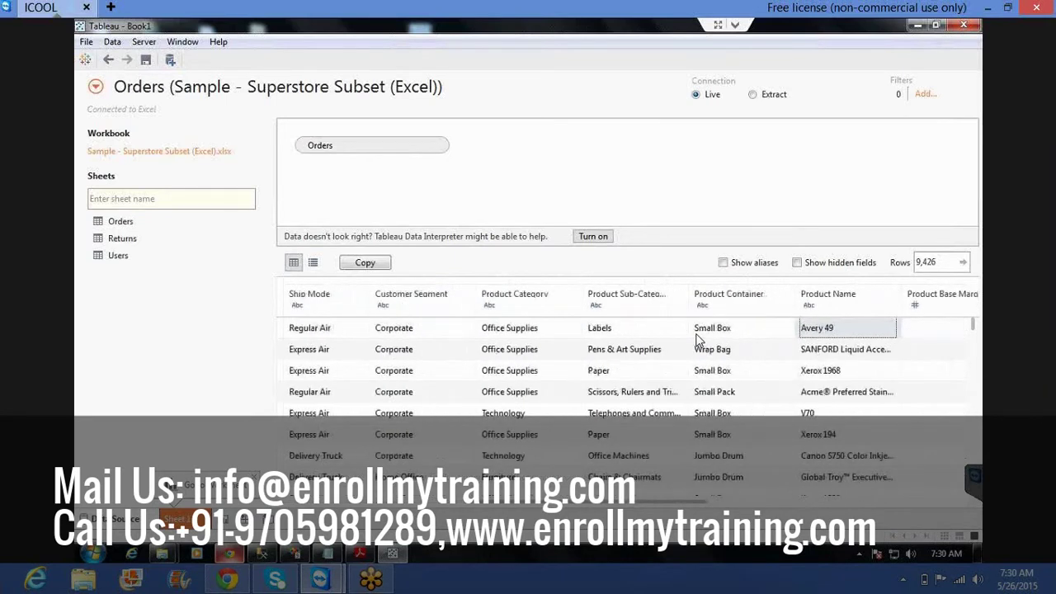
{"action": "key", "text": "Right"}
{"action": "key", "text": "Right"}
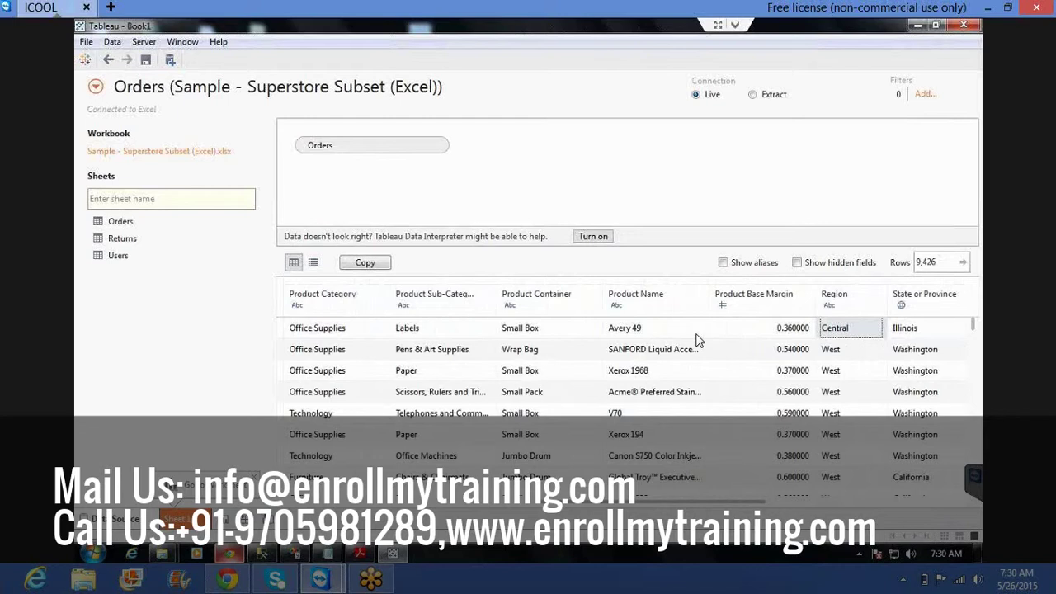
{"action": "key", "text": "Right"}
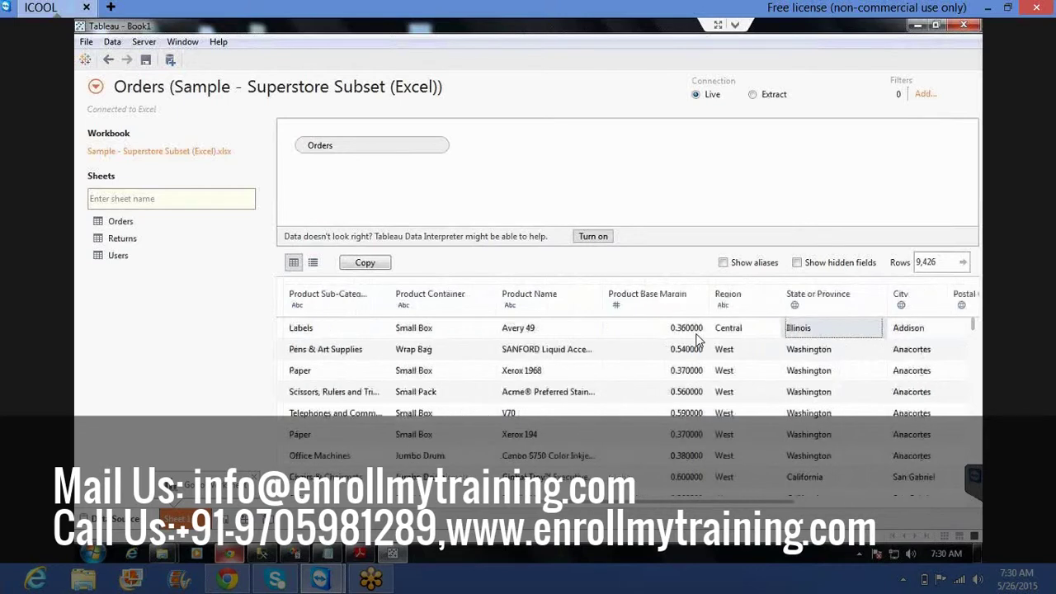
{"action": "key", "text": "Right"}
{"action": "key", "text": "Right"}
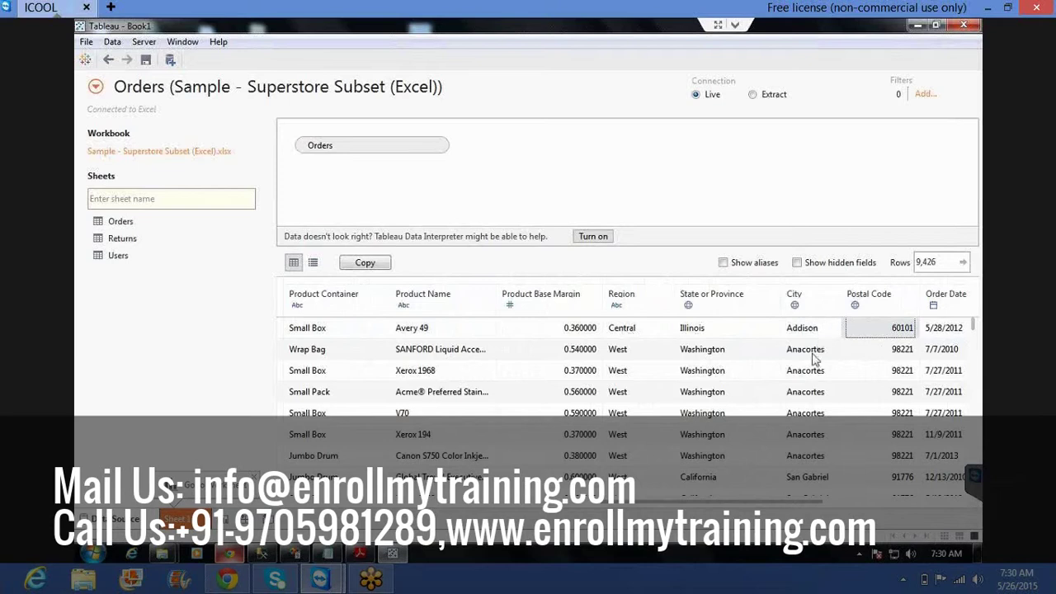
{"action": "key", "text": "Right"}
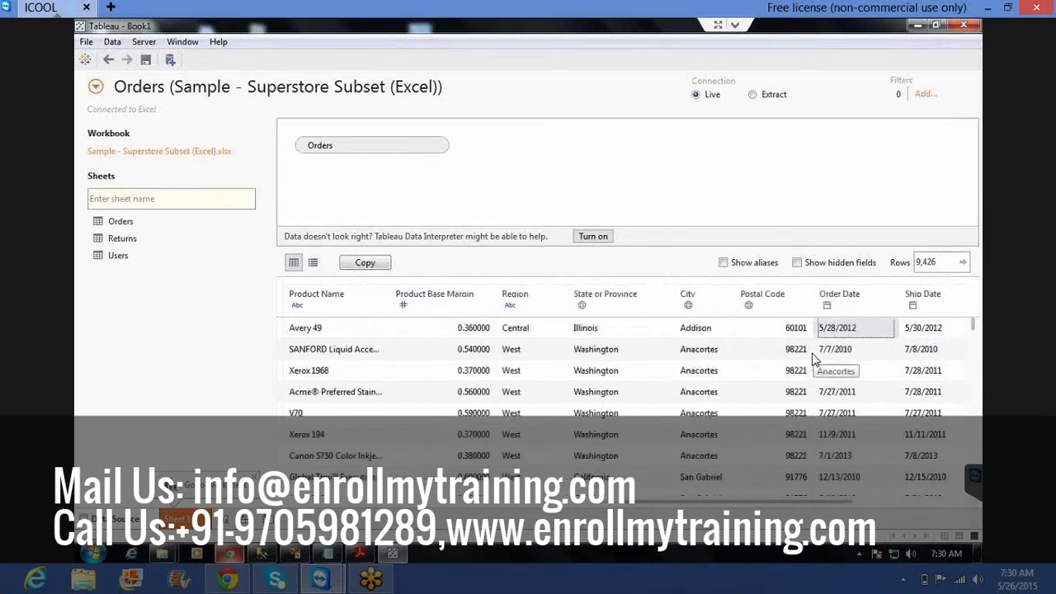
{"action": "key", "text": "Right"}
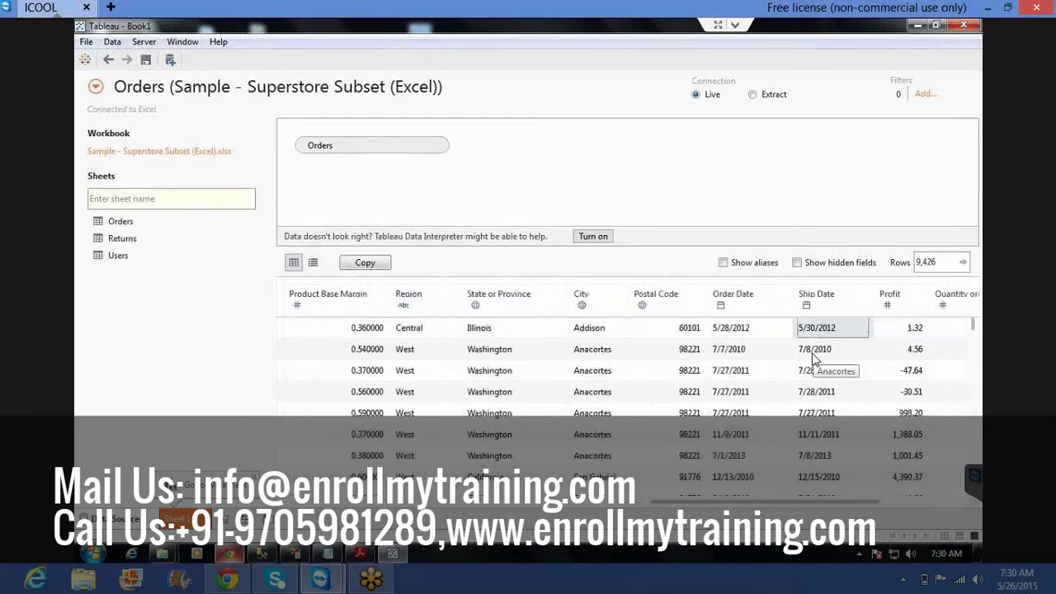
{"action": "key", "text": "Right"}
{"action": "key", "text": "Right"}
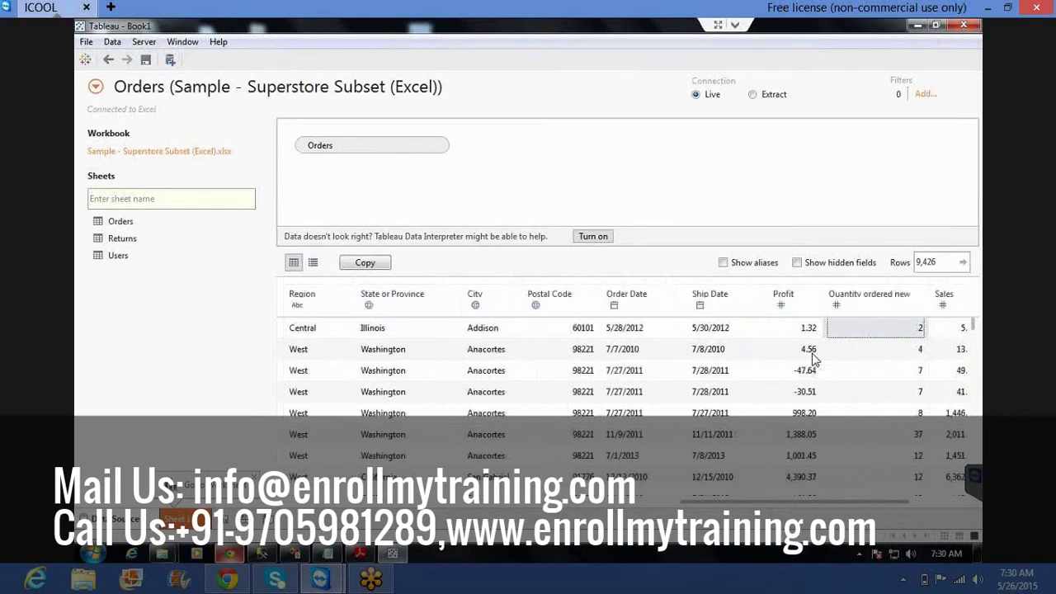
{"action": "key", "text": "Right"}
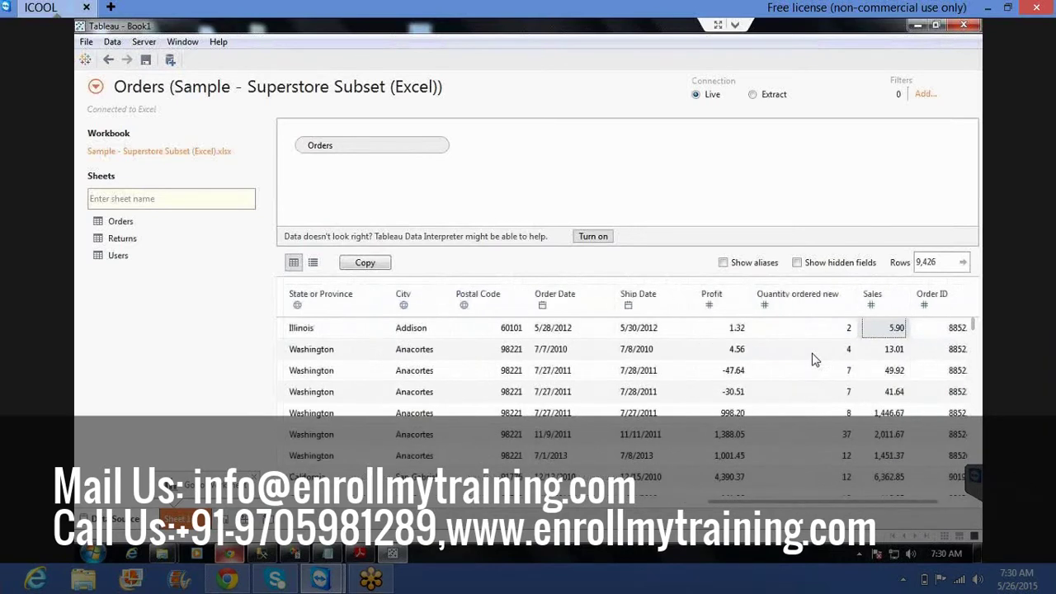
{"action": "key", "text": "Right"}
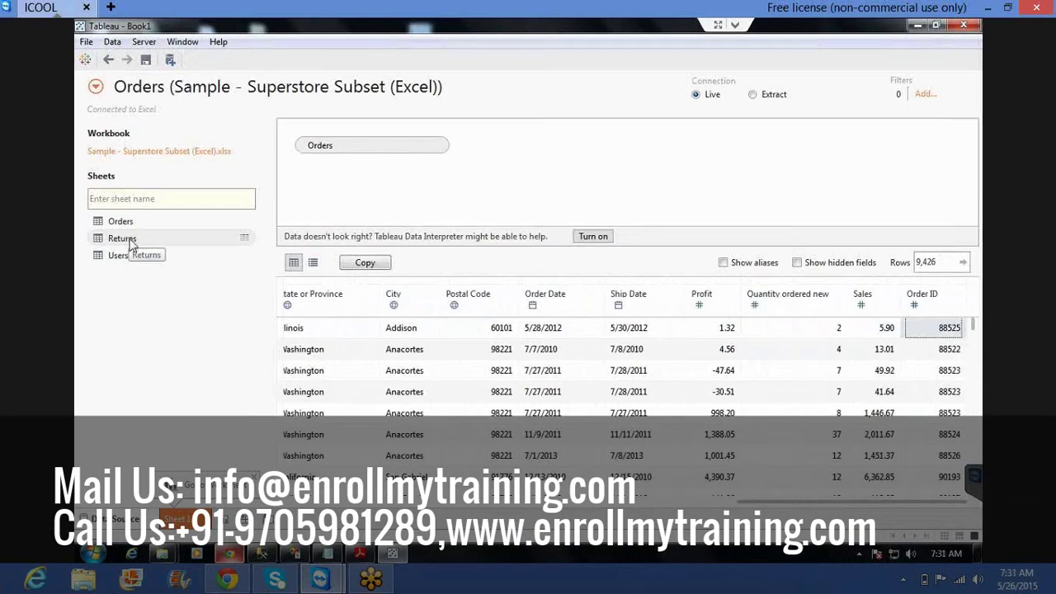
Join the Returns sheet to Orders and review the join type and its Order ID clause
{"action": "left_click_drag", "start_coordinate": [128, 238], "coordinate": [538, 166]}
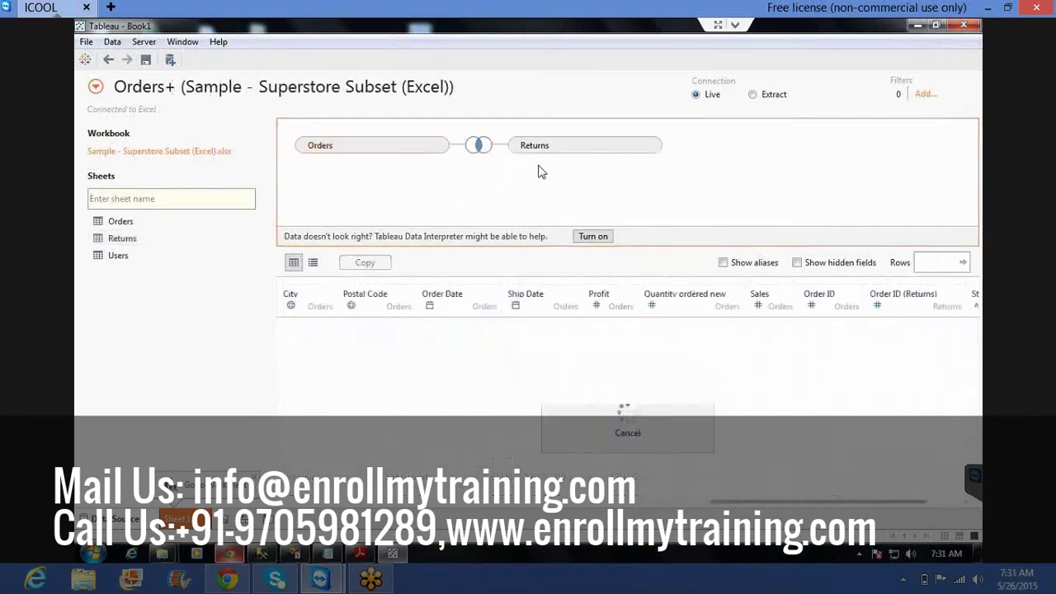
{"action": "left_click", "coordinate": [479, 146]}
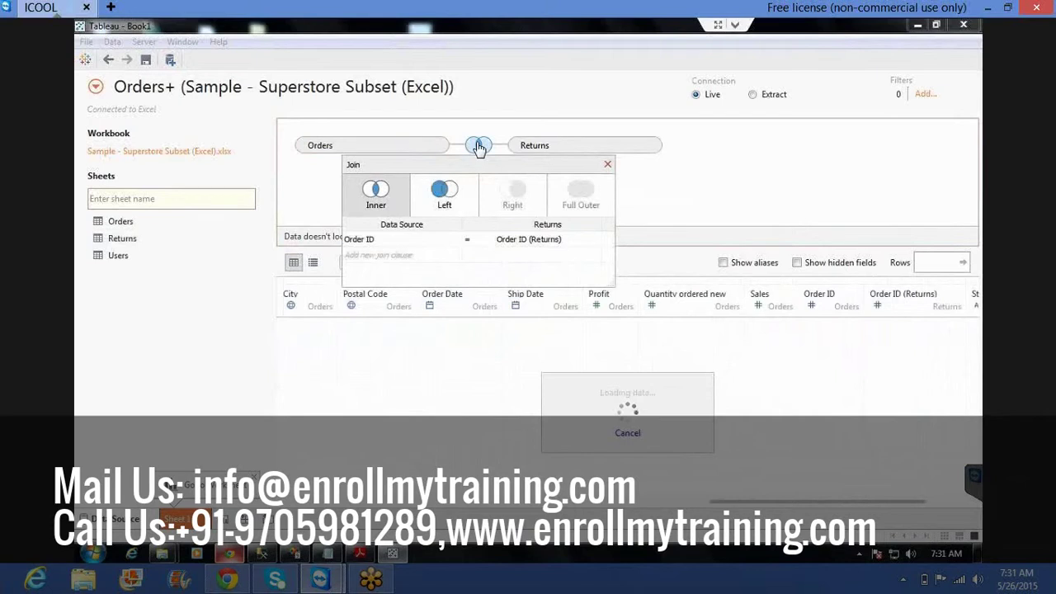
{"action": "left_click", "coordinate": [608, 167]}
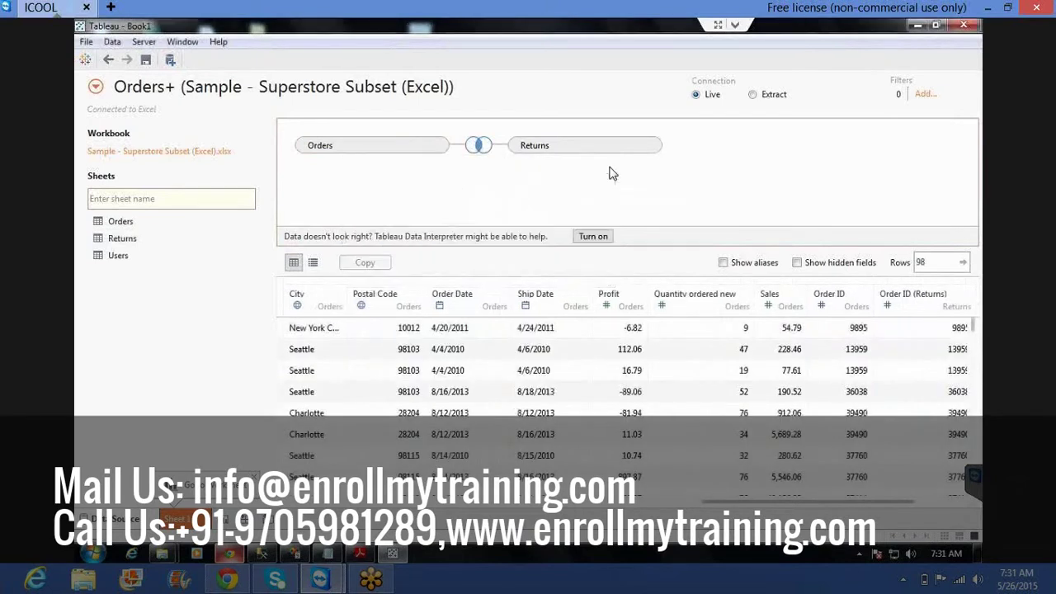
{"action": "left_click", "coordinate": [480, 146]}
{"action": "left_click", "coordinate": [479, 147]}
{"action": "left_click", "coordinate": [480, 147]}
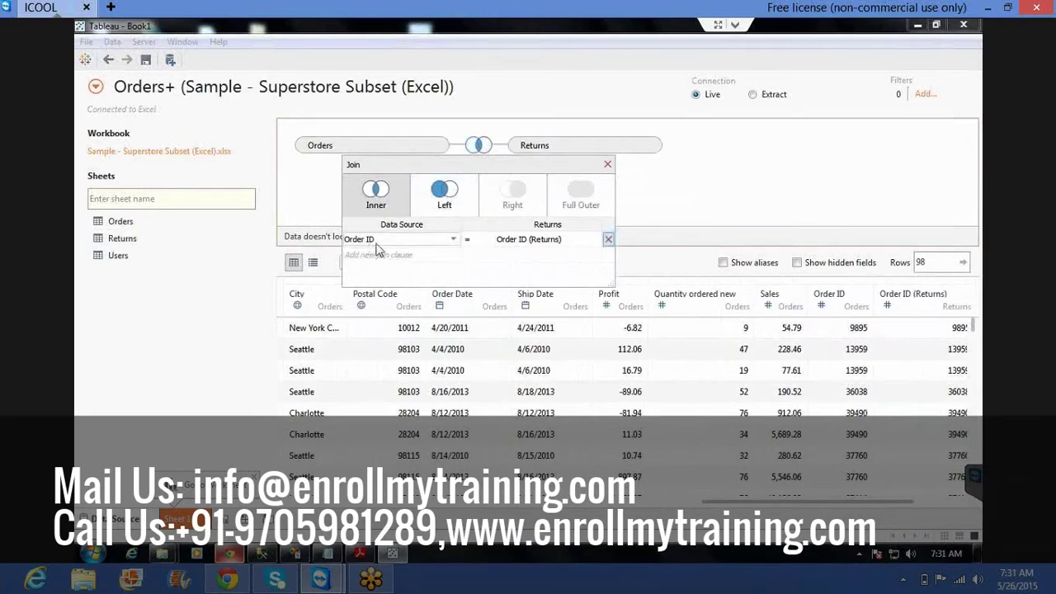
{"action": "left_click", "coordinate": [521, 239]}
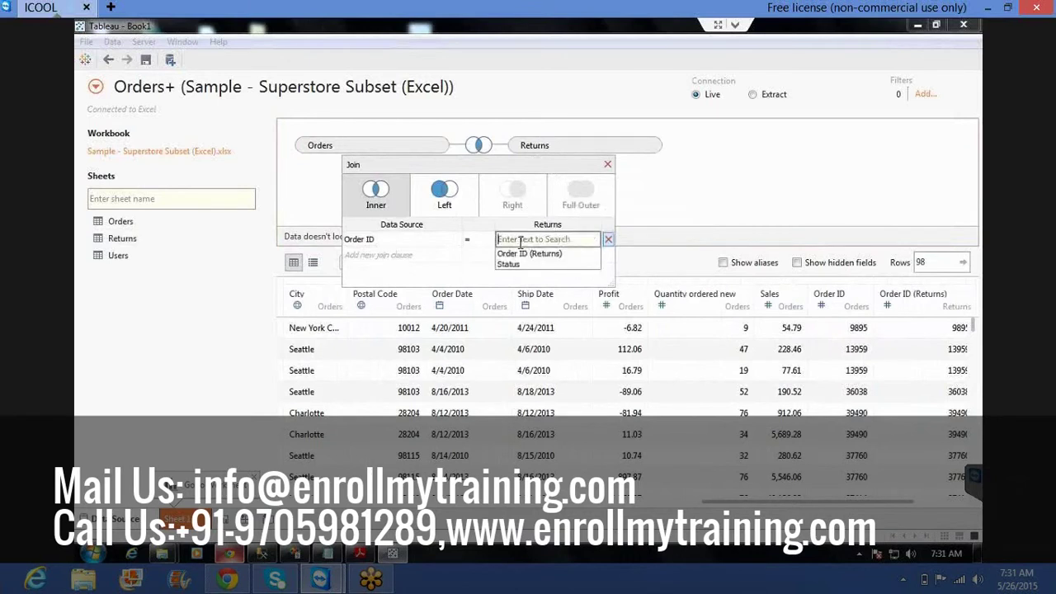
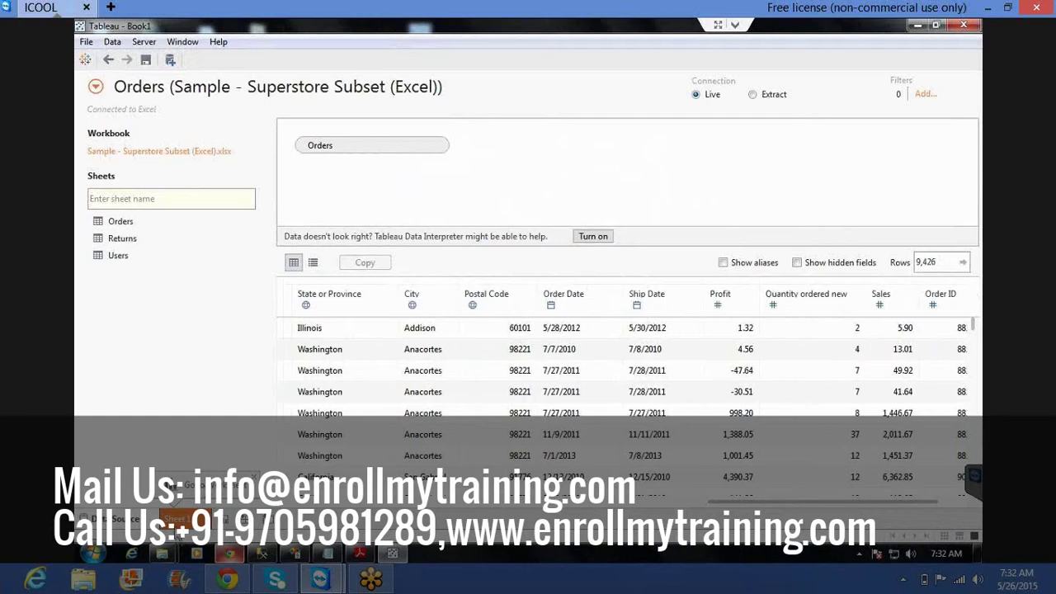
Go to the first worksheet and plot the State or Province dimension as a map
{"action": "left_click", "coordinate": [176, 519]}
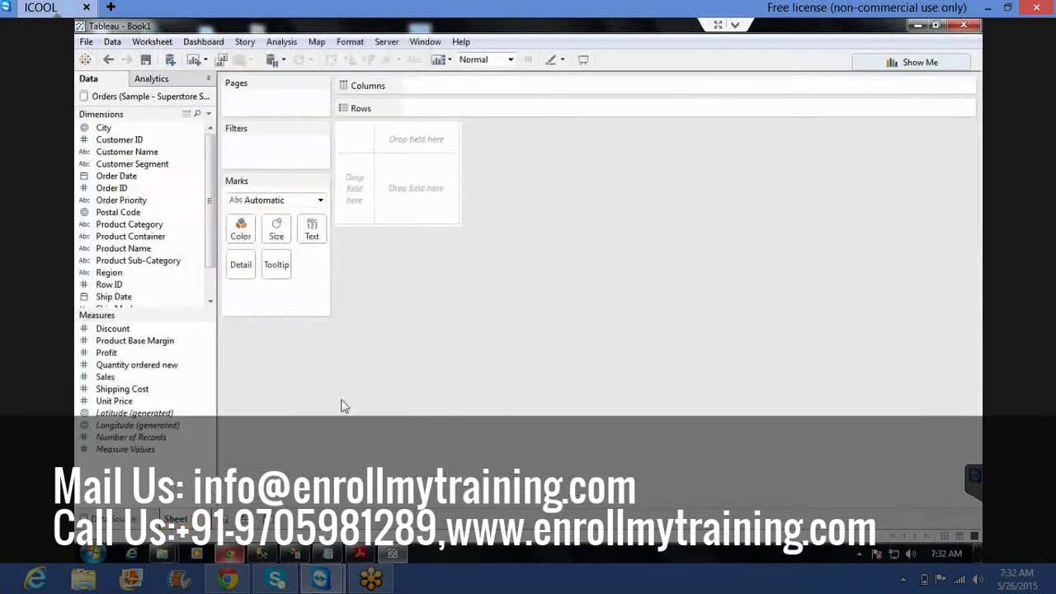
{"action": "scroll", "coordinate": [205, 283], "scroll_direction": "down", "scroll_amount": 1}
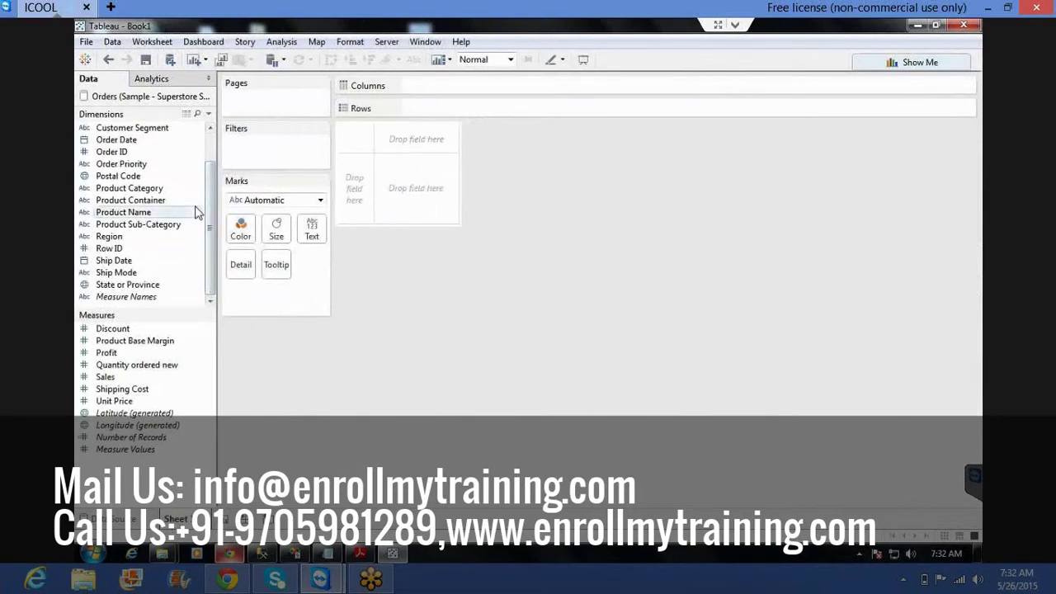
{"action": "left_click", "coordinate": [116, 286]}
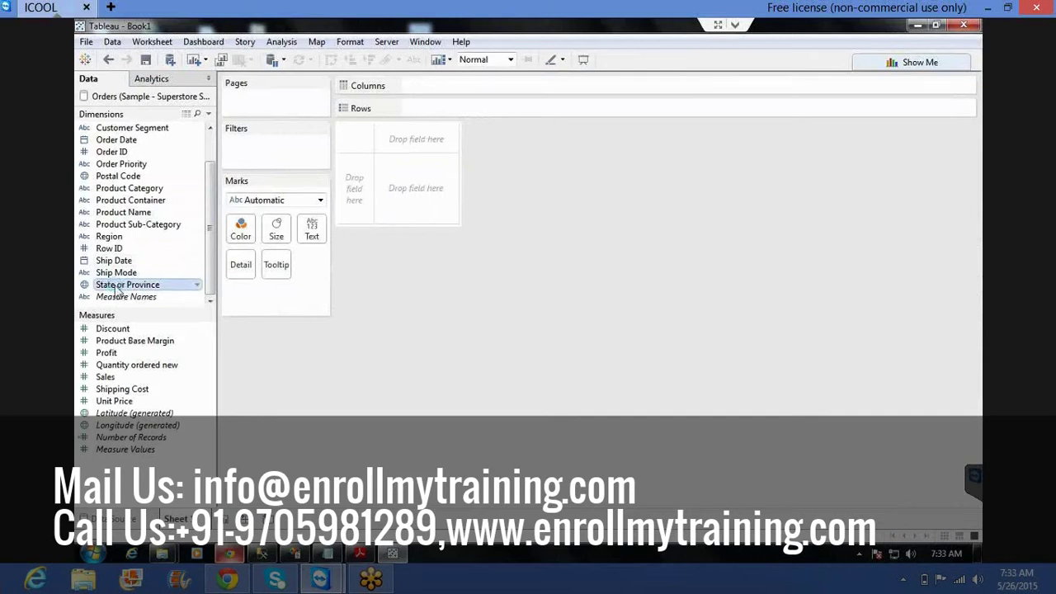
{"action": "double_click", "coordinate": [116, 287]}
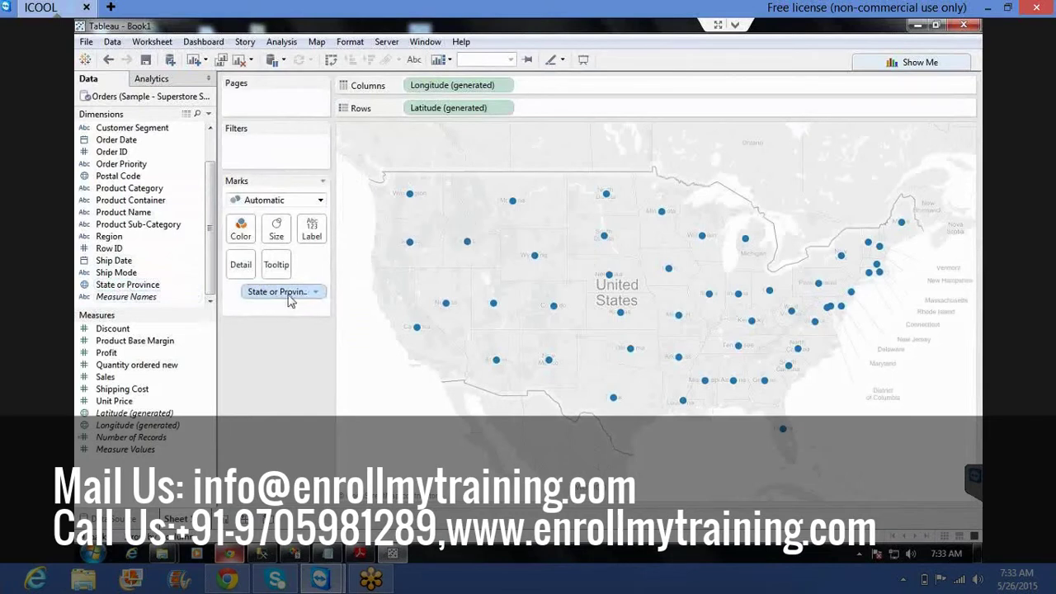
Label the map marks with State or Province and colour the states by Profit
{"action": "left_click", "coordinate": [281, 299]}
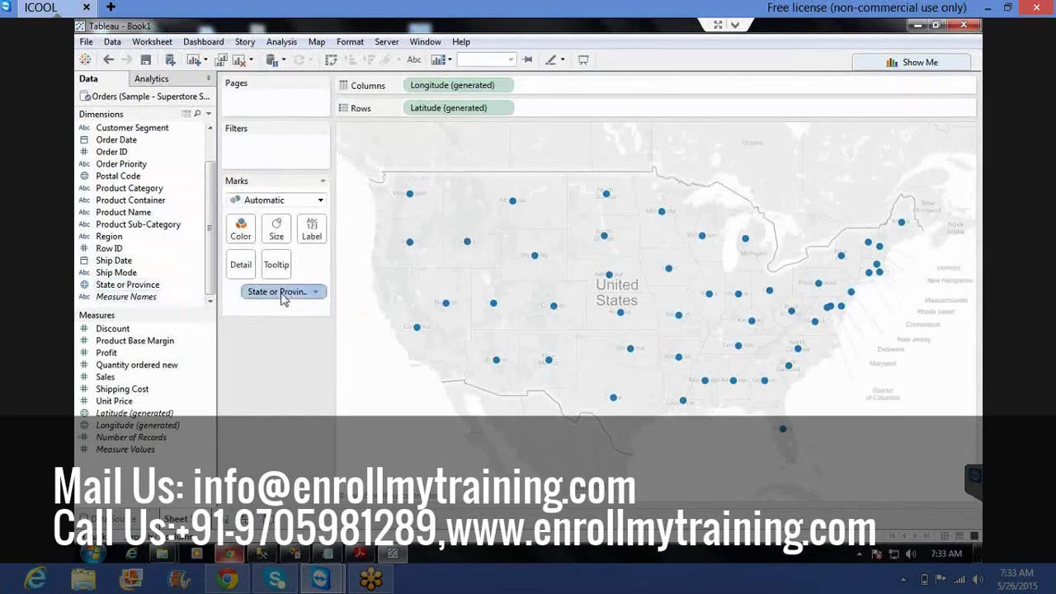
{"action": "left_click_drag", "start_coordinate": [281, 298], "coordinate": [311, 240]}
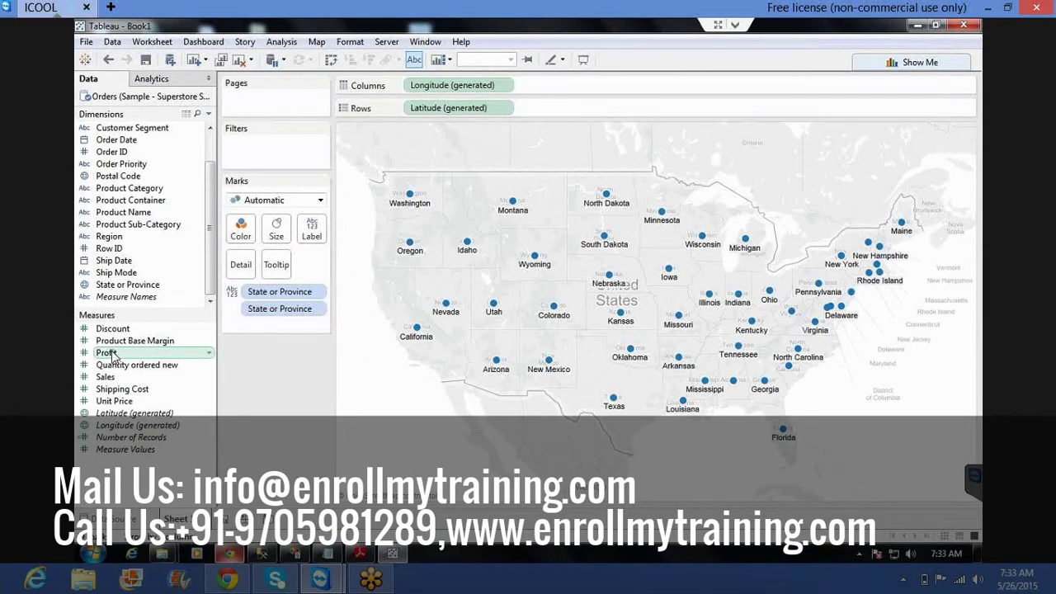
{"action": "left_click_drag", "start_coordinate": [114, 355], "coordinate": [244, 239]}
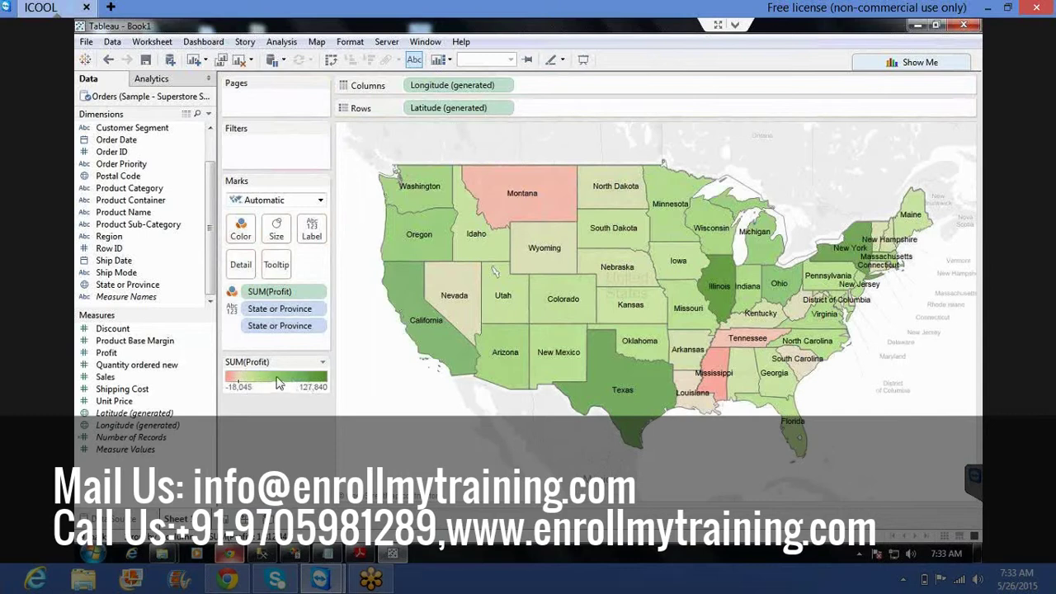
Check the profit of Texas, Illinois, New York, North Dakota and Wyoming on the map, and give its worksheet a name beginning with Map_Pr
{"action": "mouse_move", "coordinate": [632, 409]}
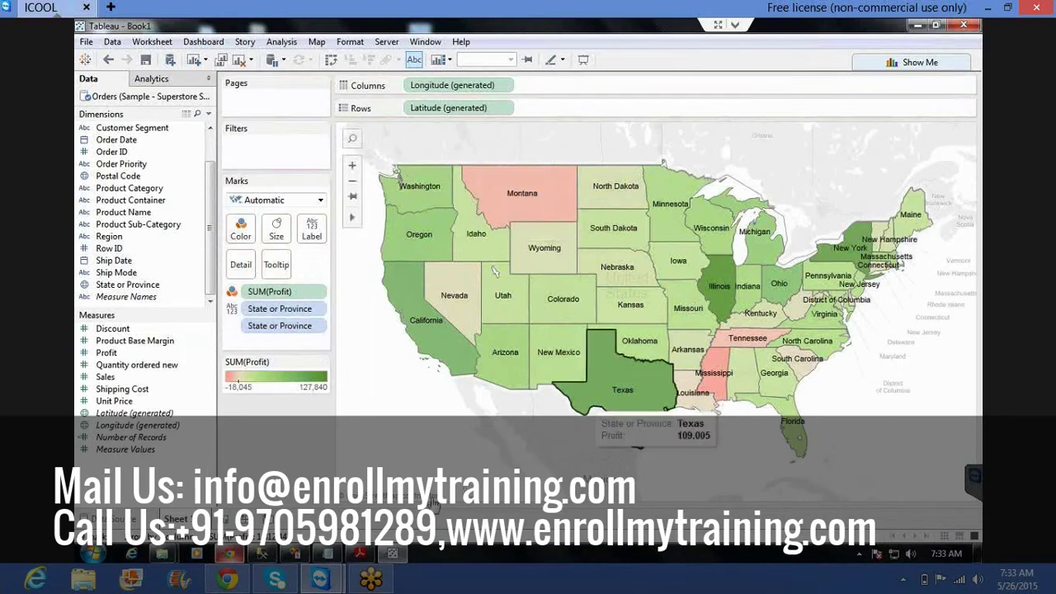
{"action": "mouse_move", "coordinate": [720, 284]}
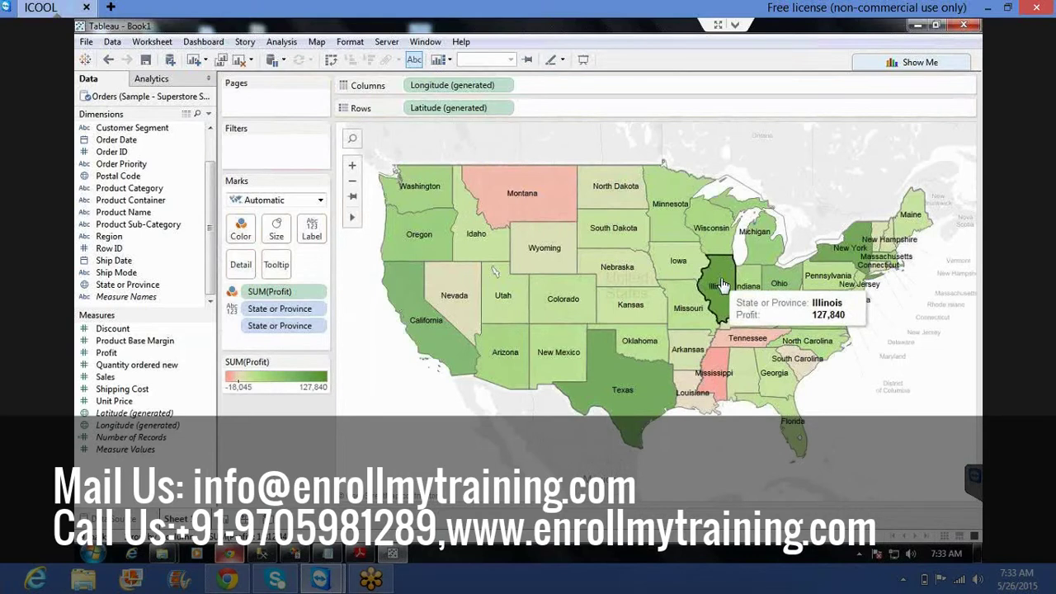
{"action": "mouse_move", "coordinate": [839, 257]}
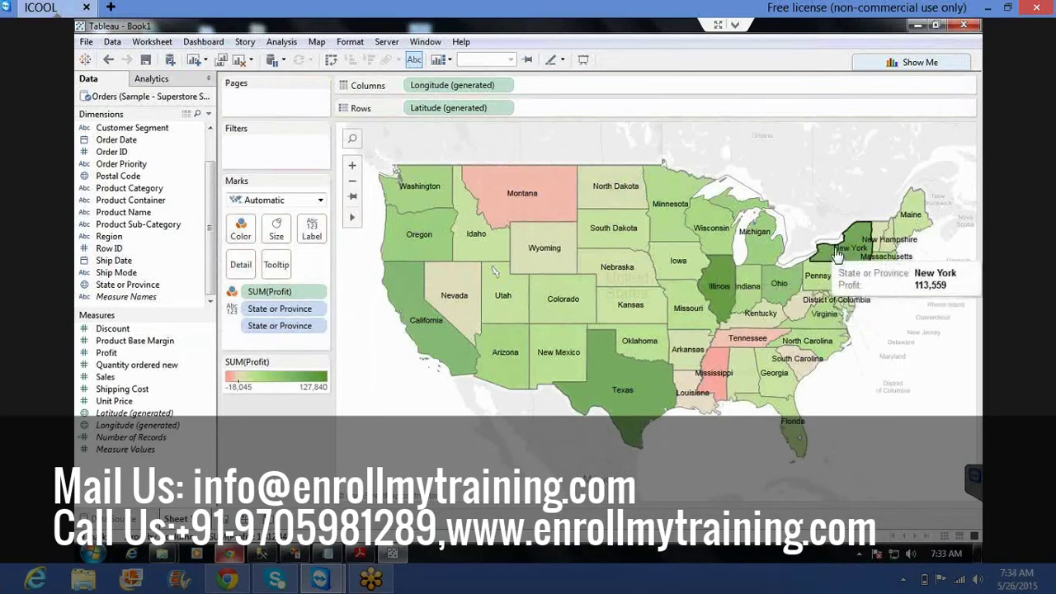
{"action": "mouse_move", "coordinate": [626, 193]}
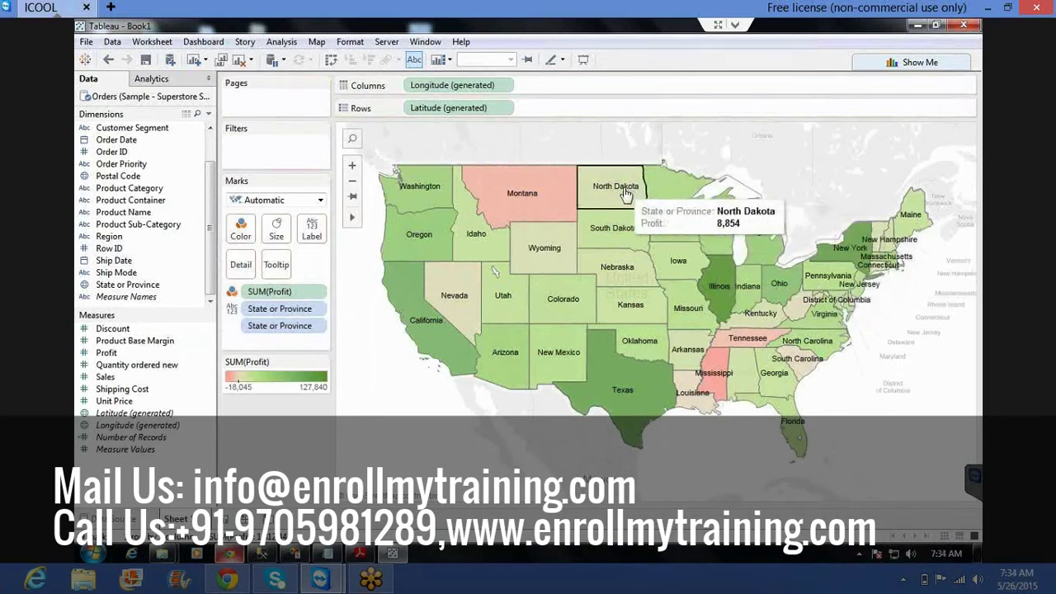
{"action": "mouse_move", "coordinate": [551, 203]}
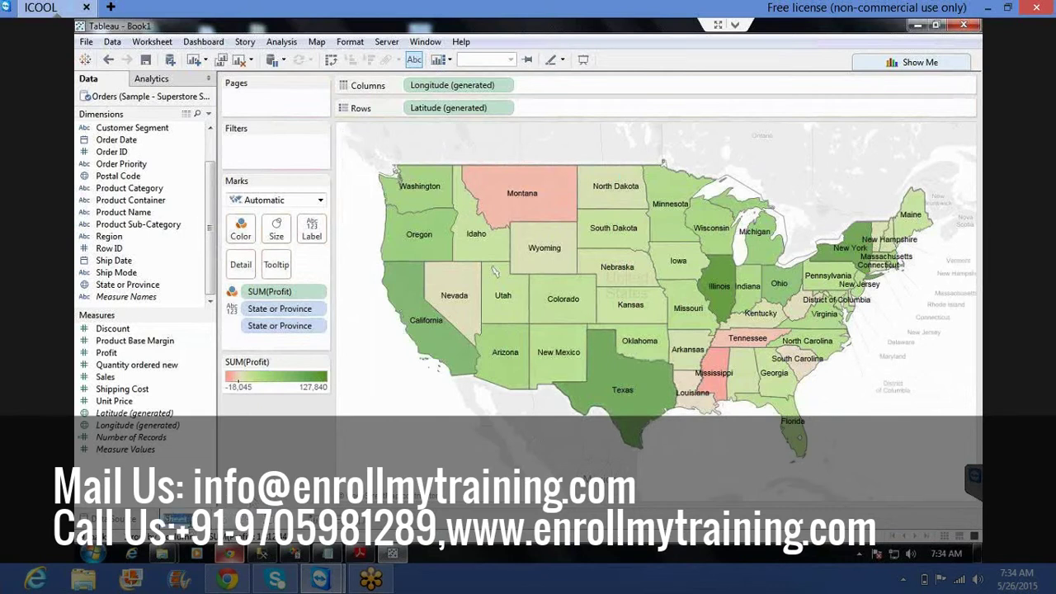
{"action": "type", "text": "Map_Pr"}
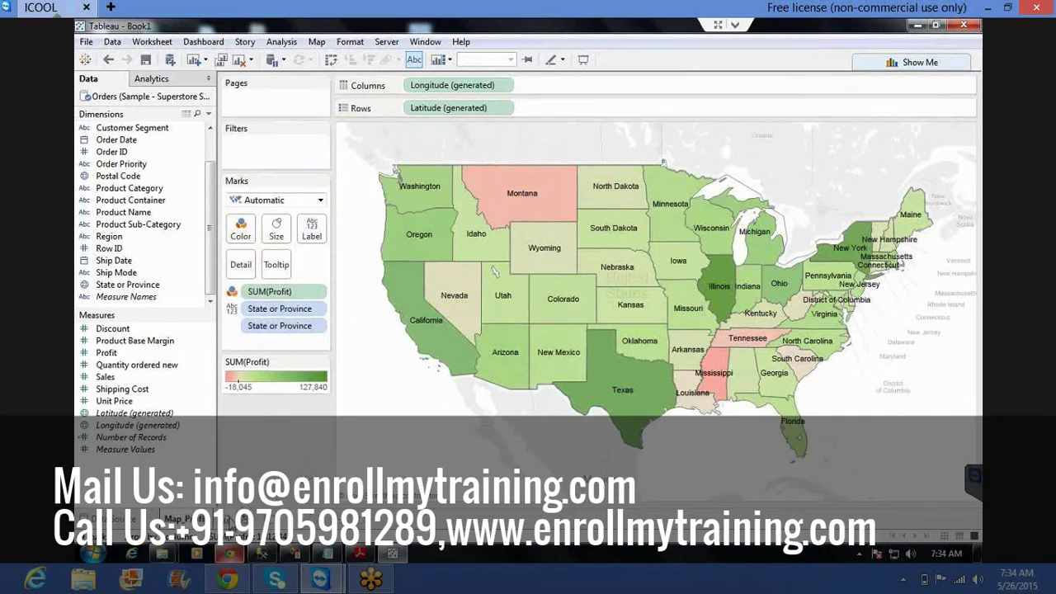
On a new worksheet, build a bar chart of Profit with State or Province and Product Category as rows, and show the mark labels
{"action": "left_click", "coordinate": [232, 522]}
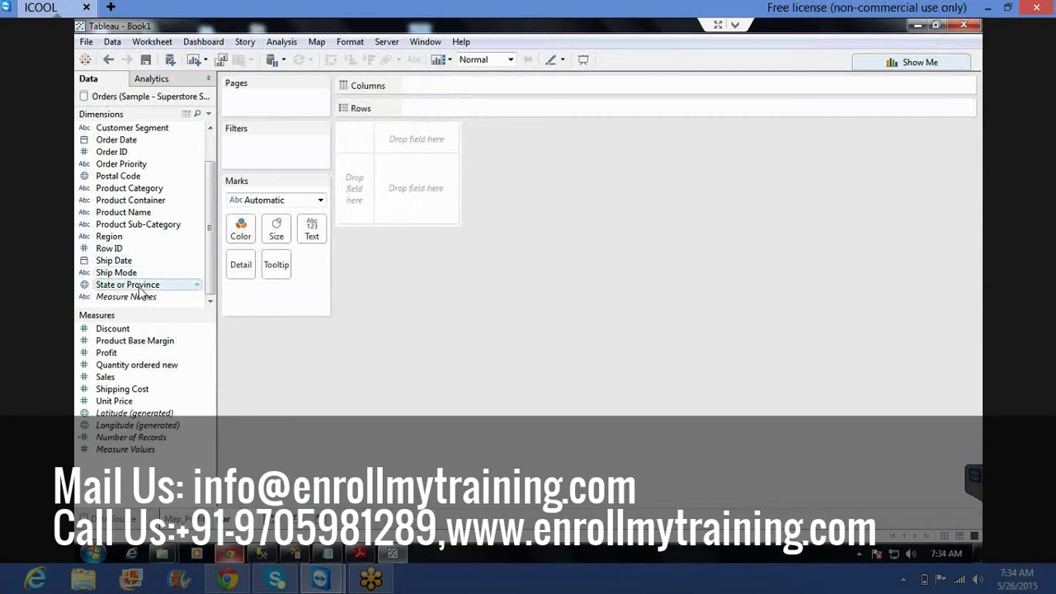
{"action": "mouse_move", "coordinate": [138, 289]}
{"action": "left_mouse_down"}
{"action": "mouse_move", "coordinate": [349, 243]}
{"action": "mouse_move", "coordinate": [397, 108]}
{"action": "mouse_move", "coordinate": [437, 113]}
{"action": "left_mouse_up"}
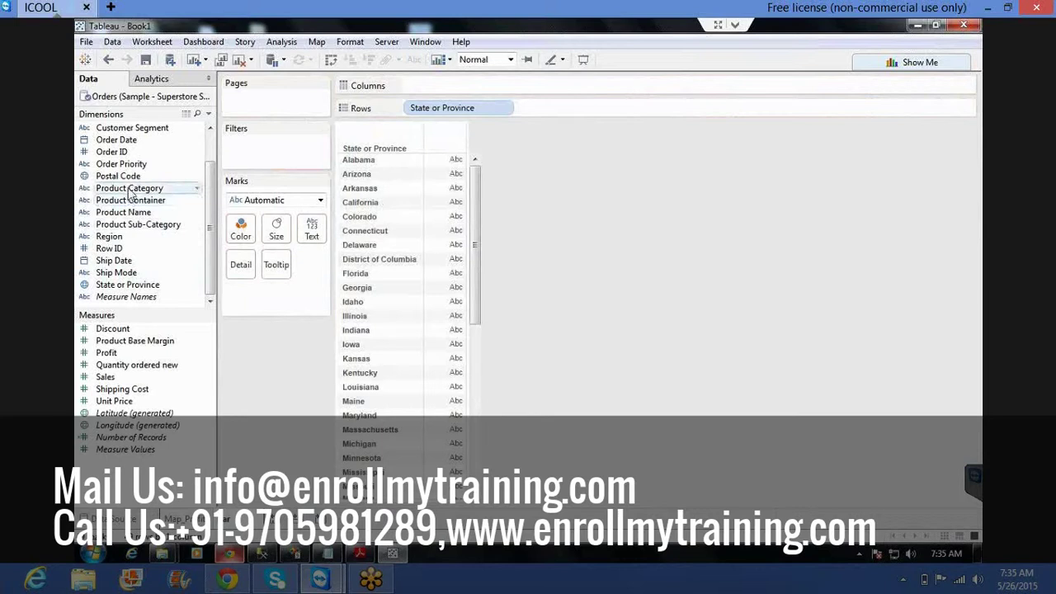
{"action": "left_click_drag", "start_coordinate": [130, 192], "coordinate": [550, 105]}
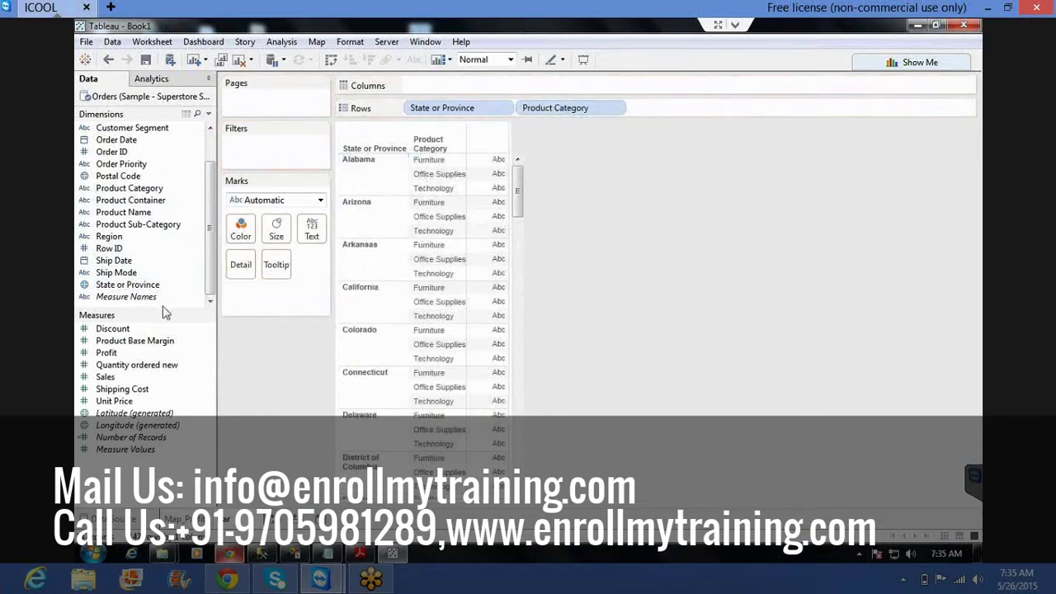
{"action": "mouse_move", "coordinate": [112, 353]}
{"action": "left_mouse_down"}
{"action": "mouse_move", "coordinate": [298, 288]}
{"action": "mouse_move", "coordinate": [540, 116]}
{"action": "mouse_move", "coordinate": [547, 88]}
{"action": "left_mouse_up"}
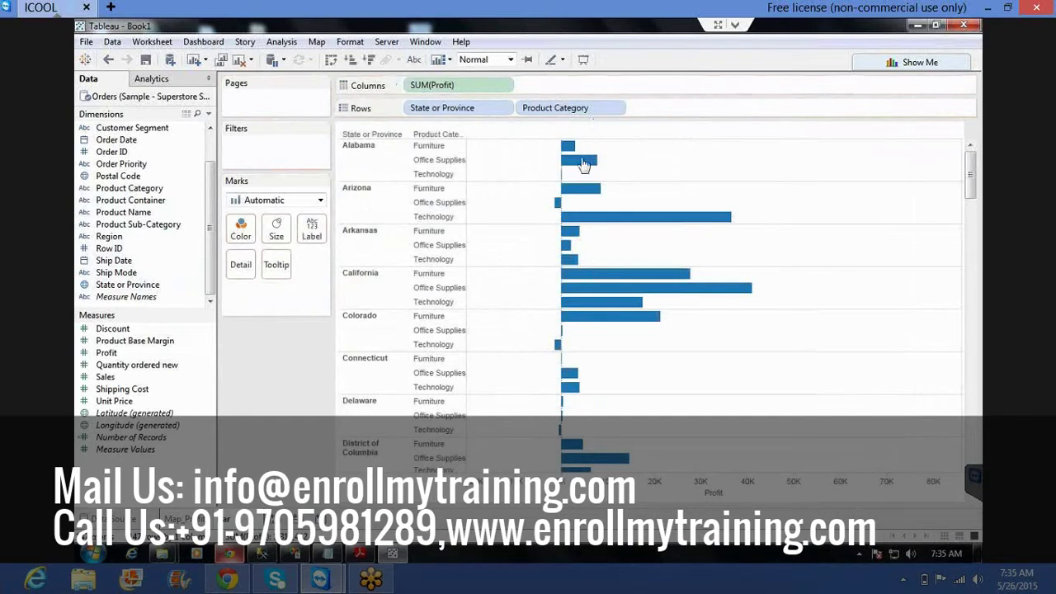
{"action": "mouse_move", "coordinate": [580, 153]}
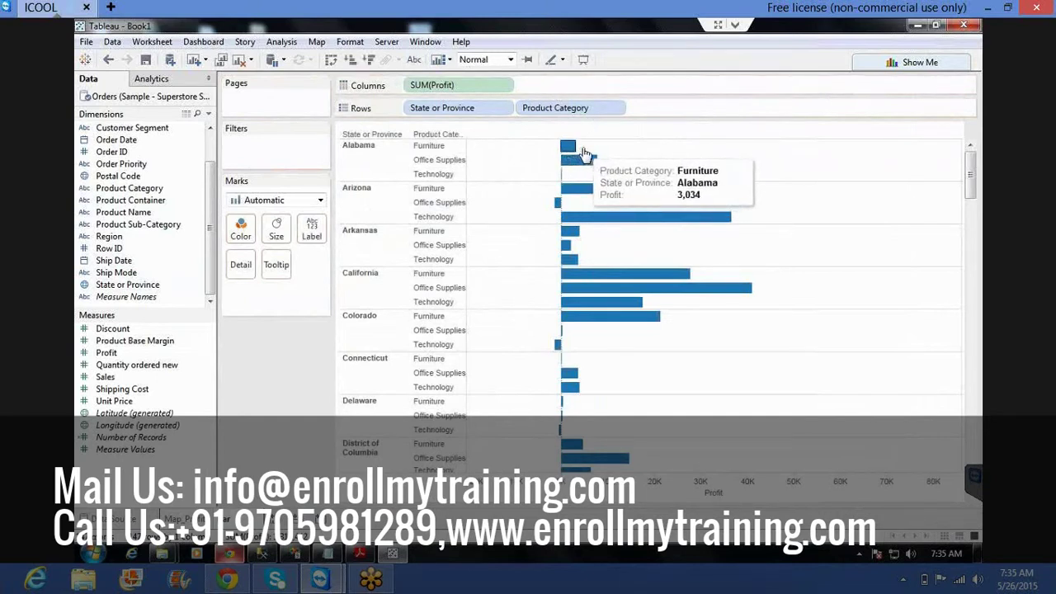
{"action": "left_click", "coordinate": [414, 61]}
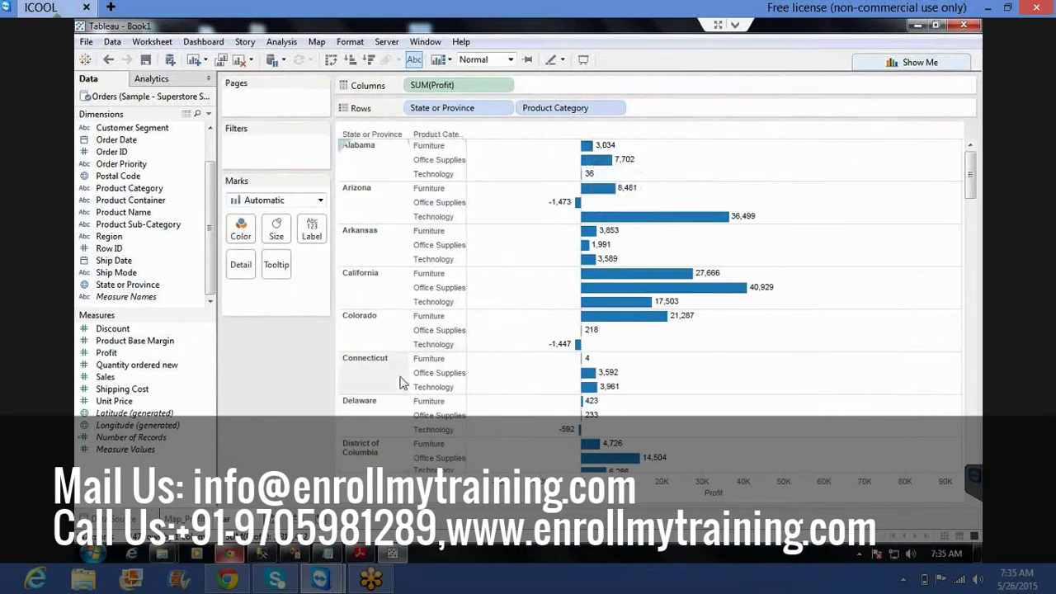
{"action": "mouse_move", "coordinate": [178, 519]}
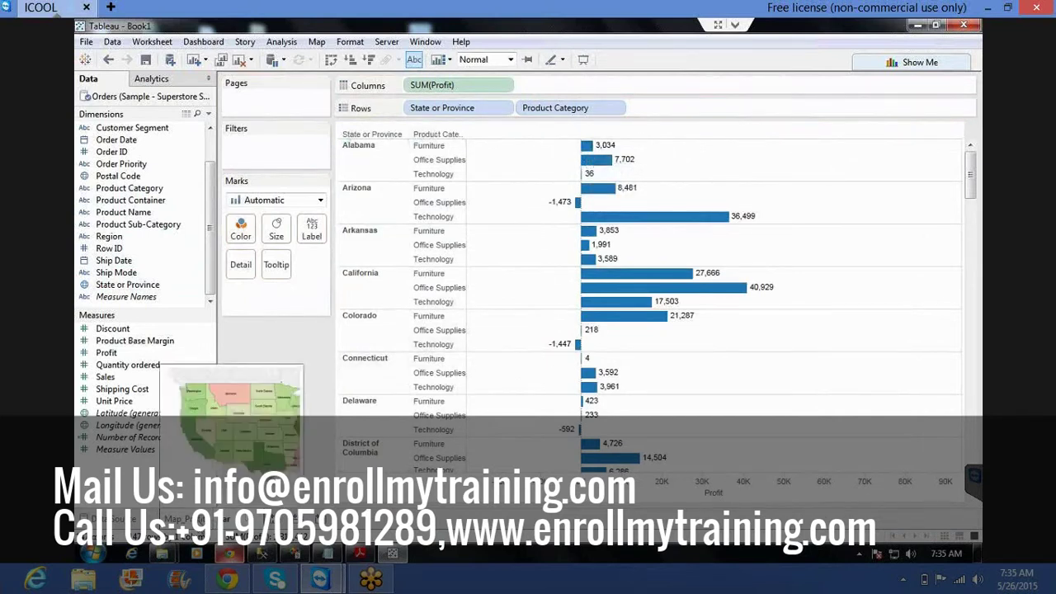